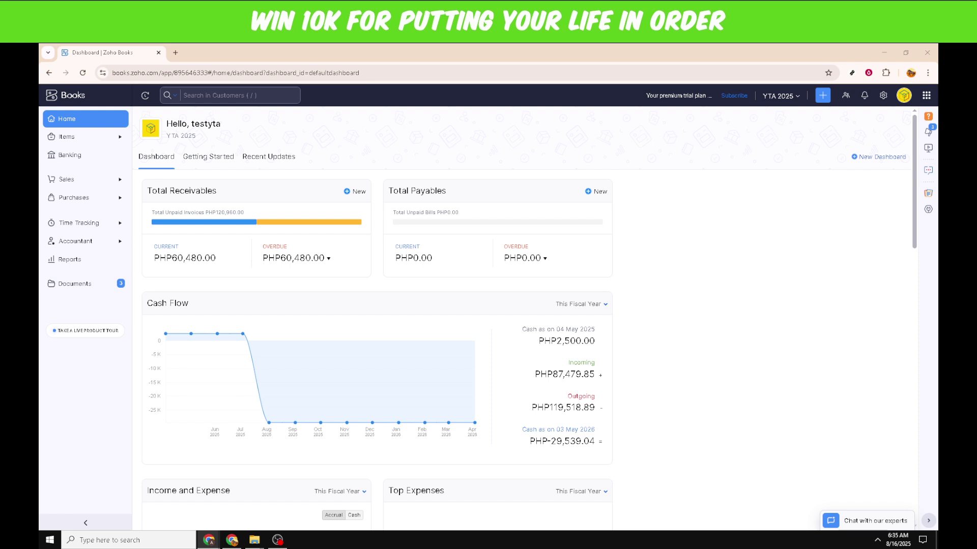
# Step: Go to Purchases > Expenses and start a new expense
pyautogui.click(73, 200)
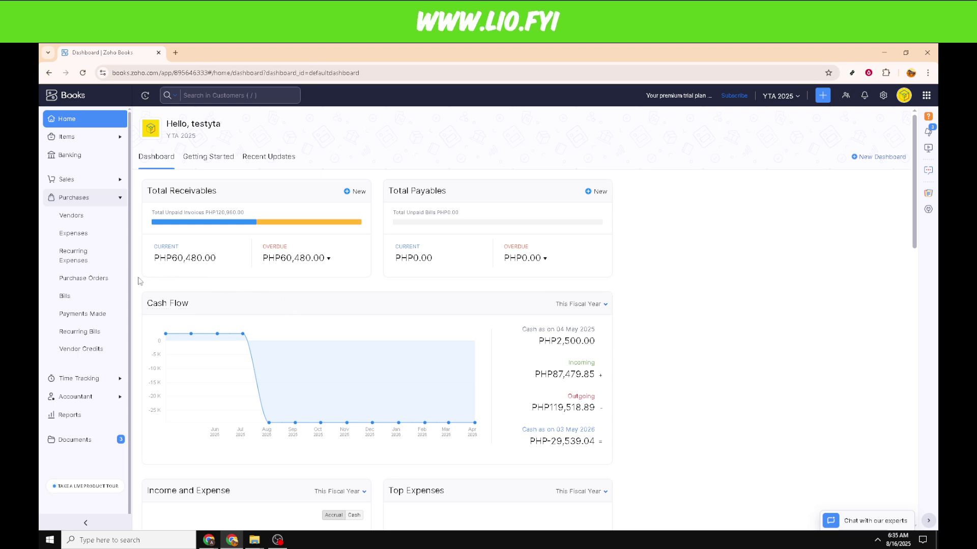
pyautogui.moveTo(77, 255)
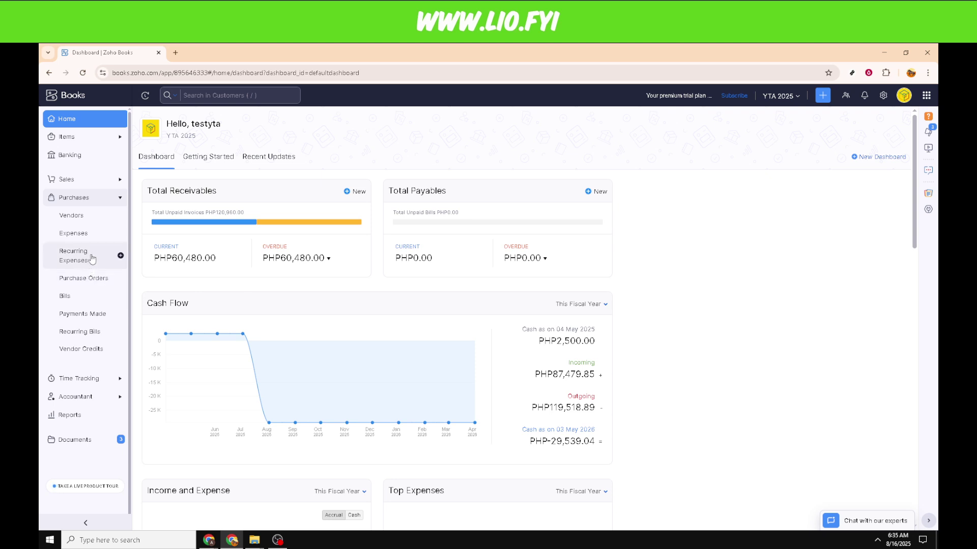
pyautogui.click(93, 236)
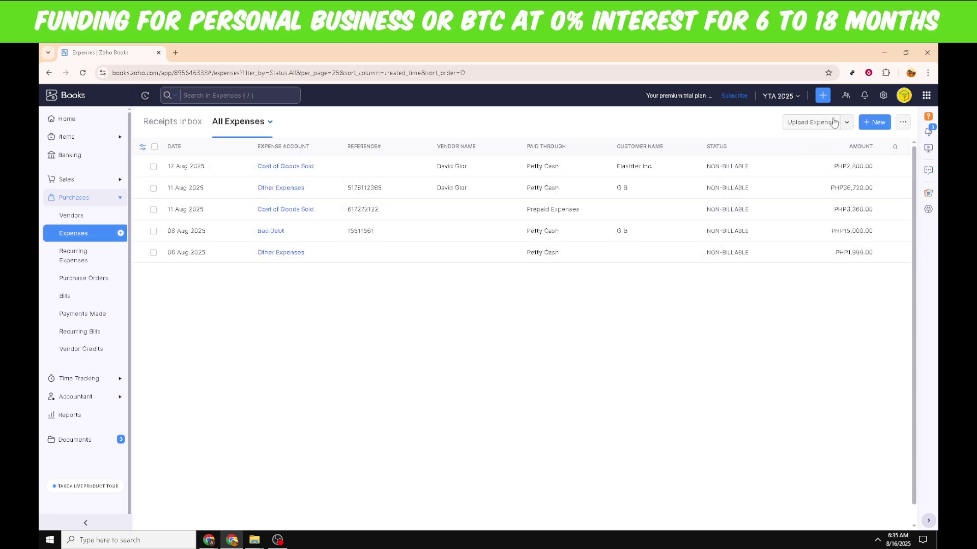
pyautogui.click(875, 122)
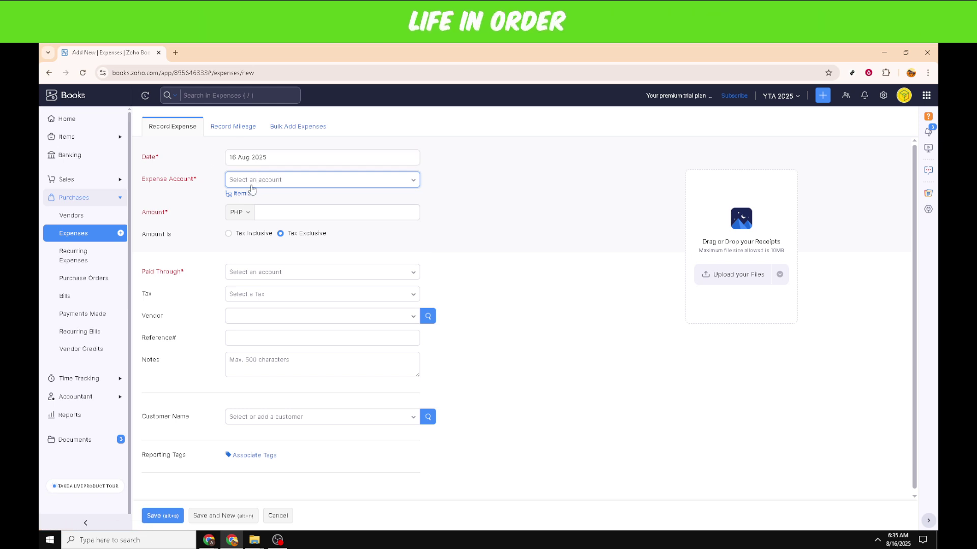
# Step: Keep 16 Aug 2025 as the date and charge it to Salaries and Employee Wages
pyautogui.click(277, 158)
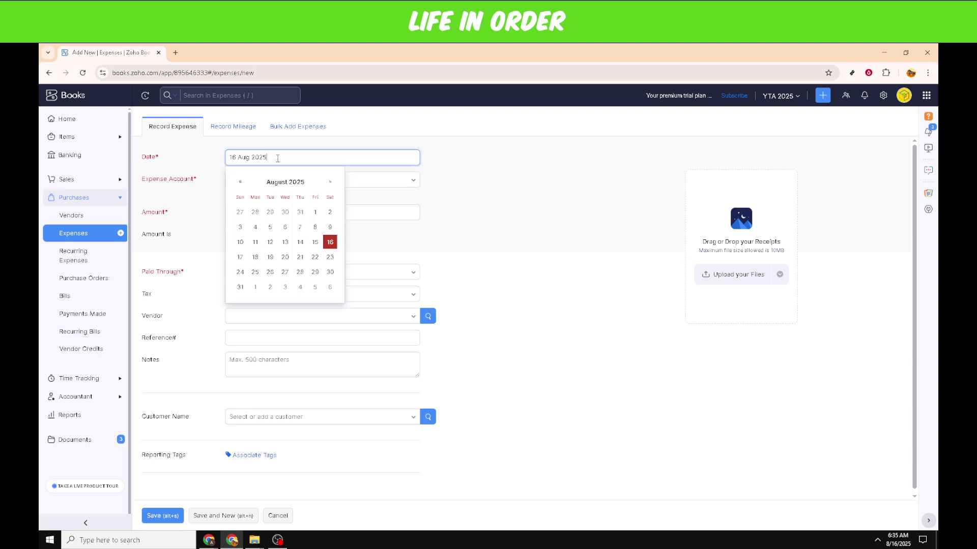
pyautogui.click(330, 242)
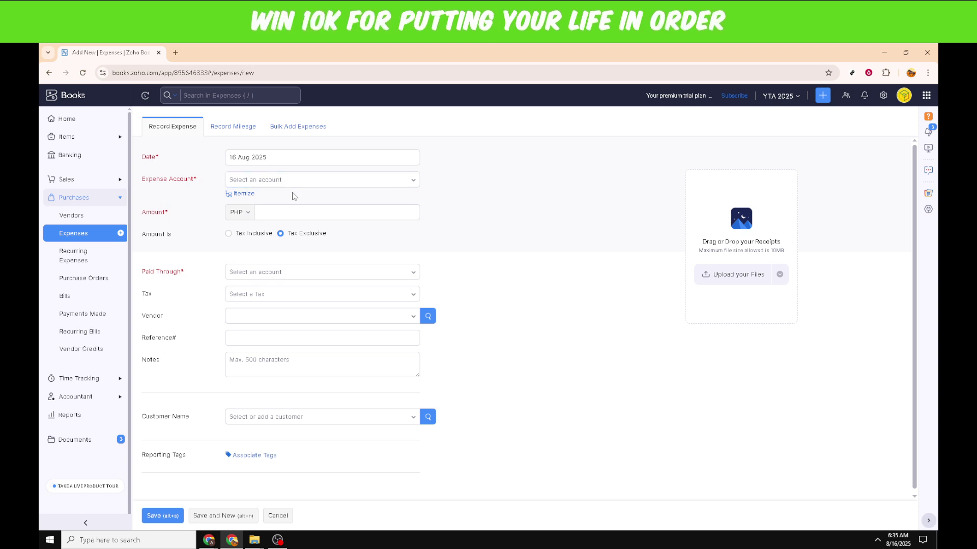
pyautogui.click(296, 185)
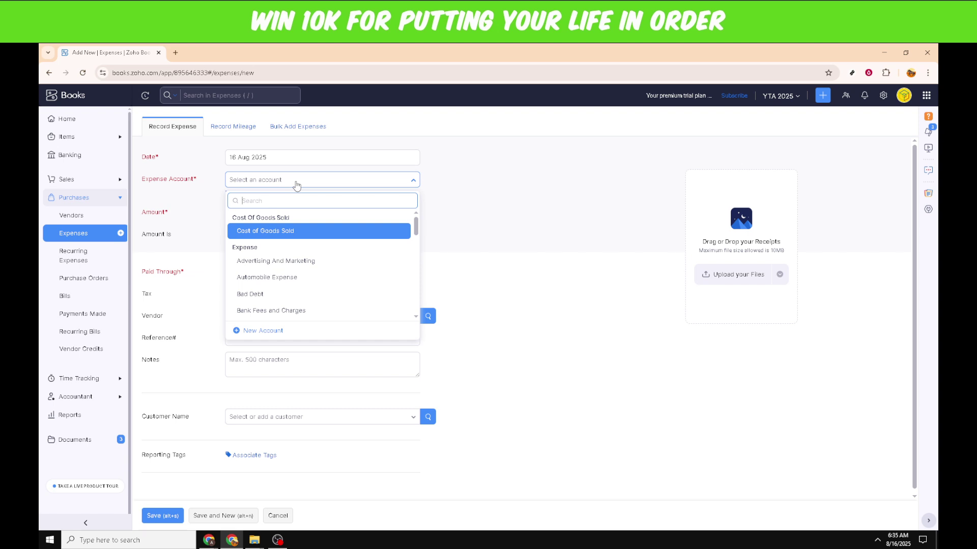
pyautogui.write('sa')
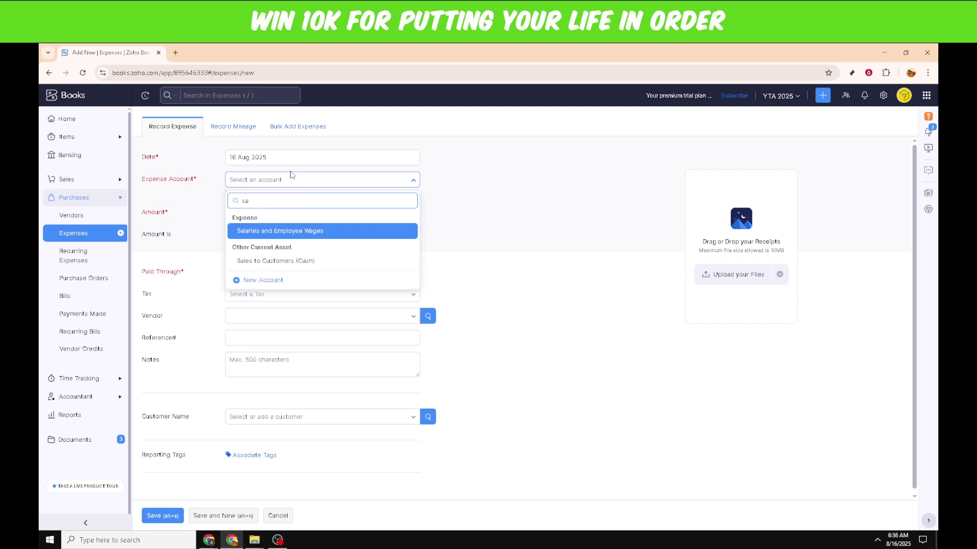
pyautogui.click(280, 233)
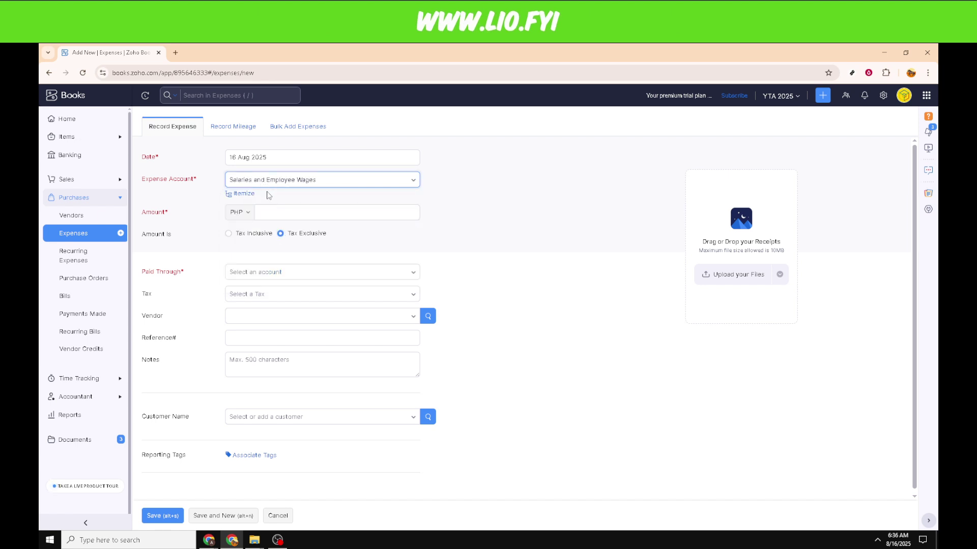
pyautogui.click(267, 210)
pyautogui.click(279, 212)
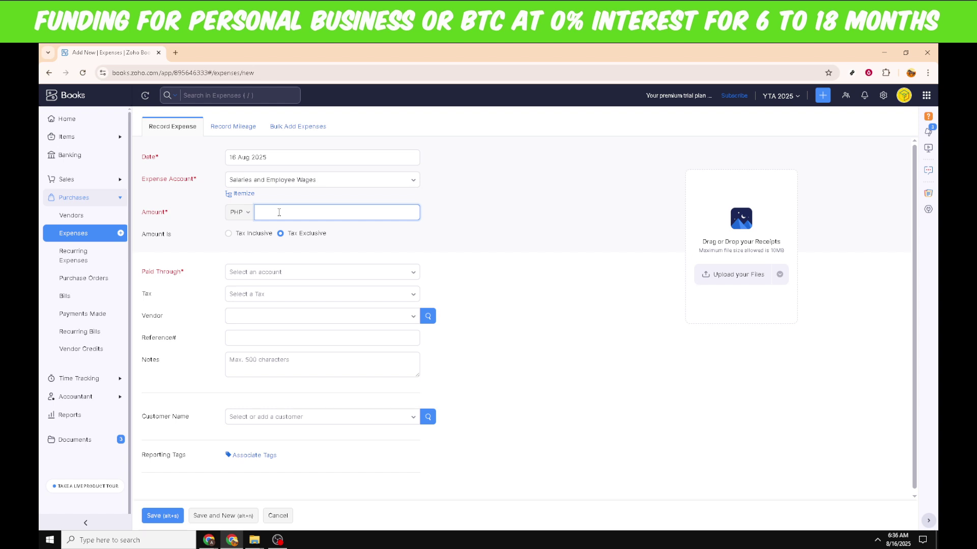
pyautogui.write('55000')
# Step: Enter the amount as 55000, then select it to retype it as 65000
pyautogui.click(256, 251)
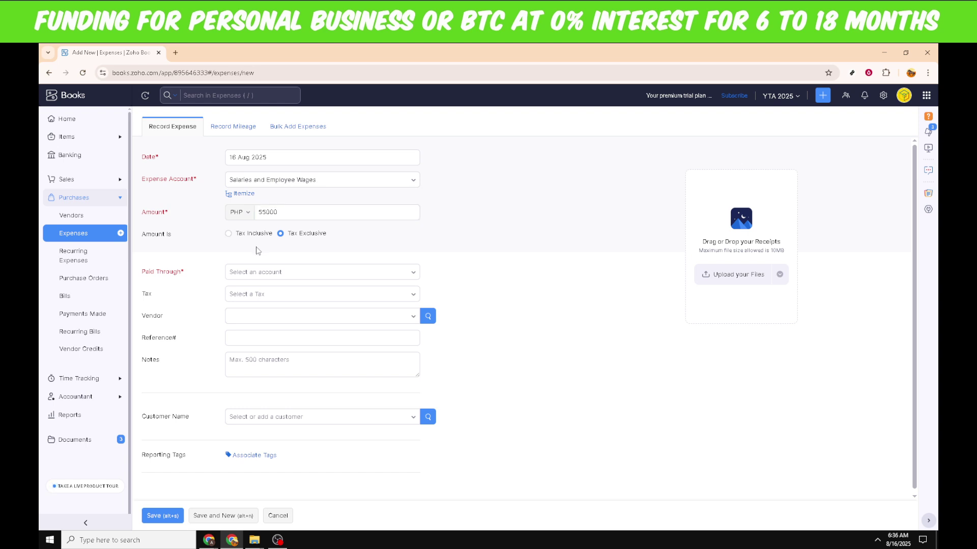
pyautogui.click(280, 212)
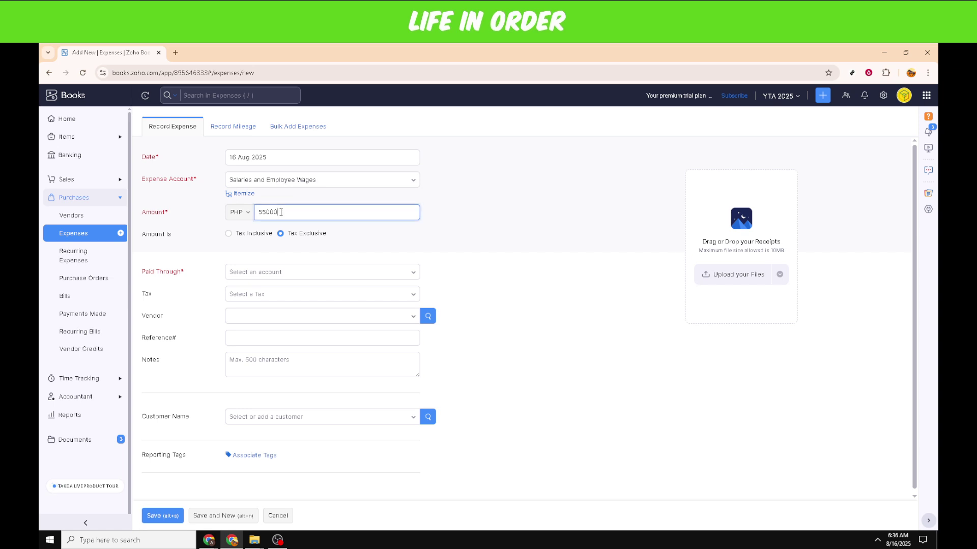
pyautogui.moveTo(280, 214); pyautogui.dragTo(259, 212)
pyautogui.write('85')
pyautogui.write('00')
pyautogui.write('0')
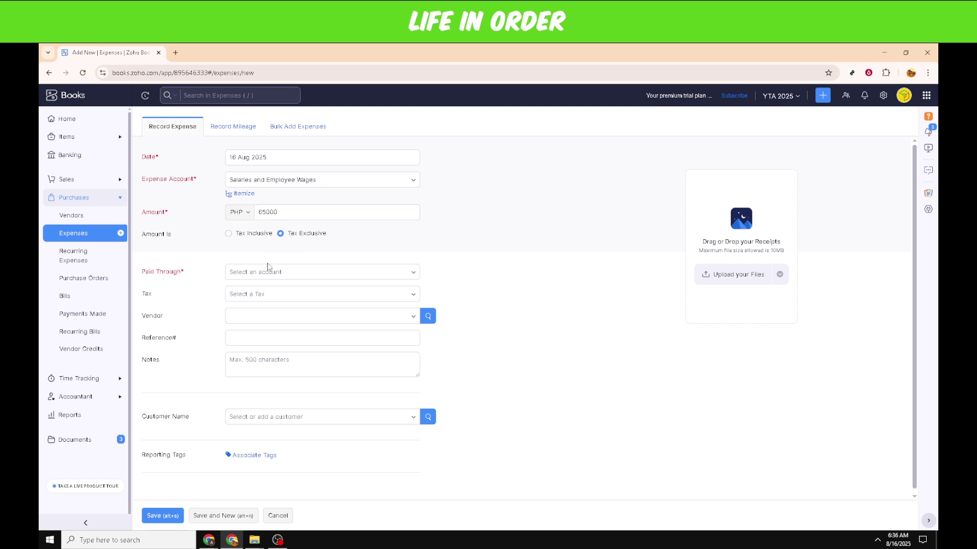
# Step: Pay the expense from the [46171] Test Name bank account
pyautogui.click(269, 273)
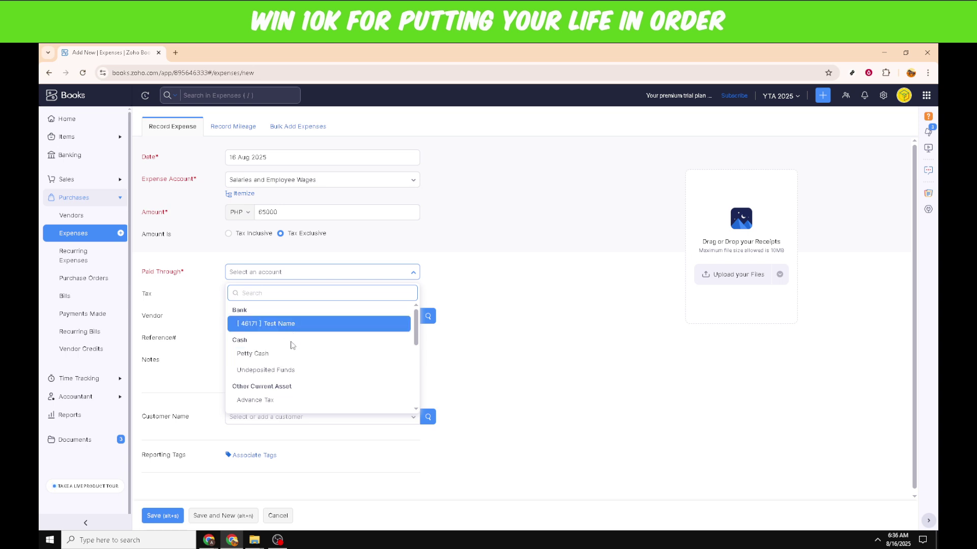
pyautogui.scroll(-1, 284, 387)
pyautogui.scroll(-1, 286, 382)
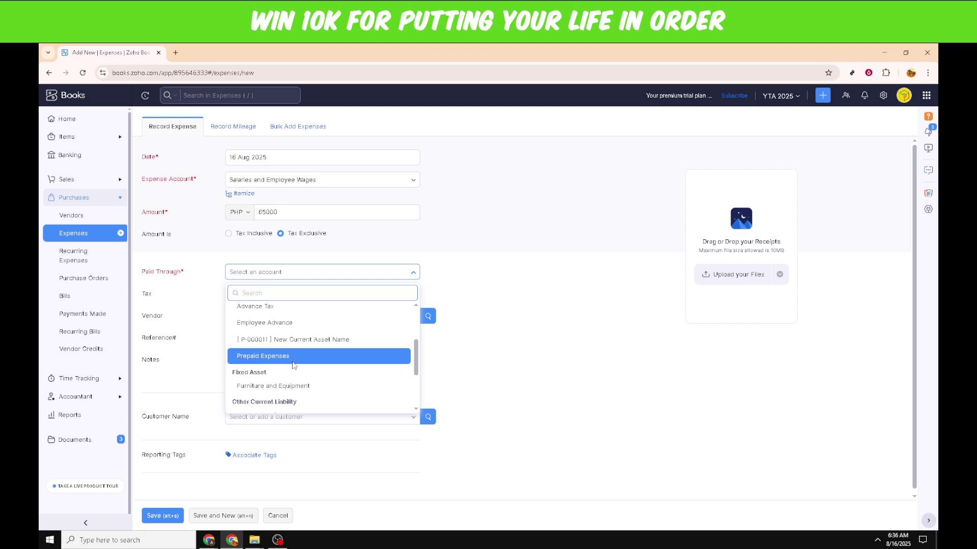
pyautogui.scroll(-2, 291, 367)
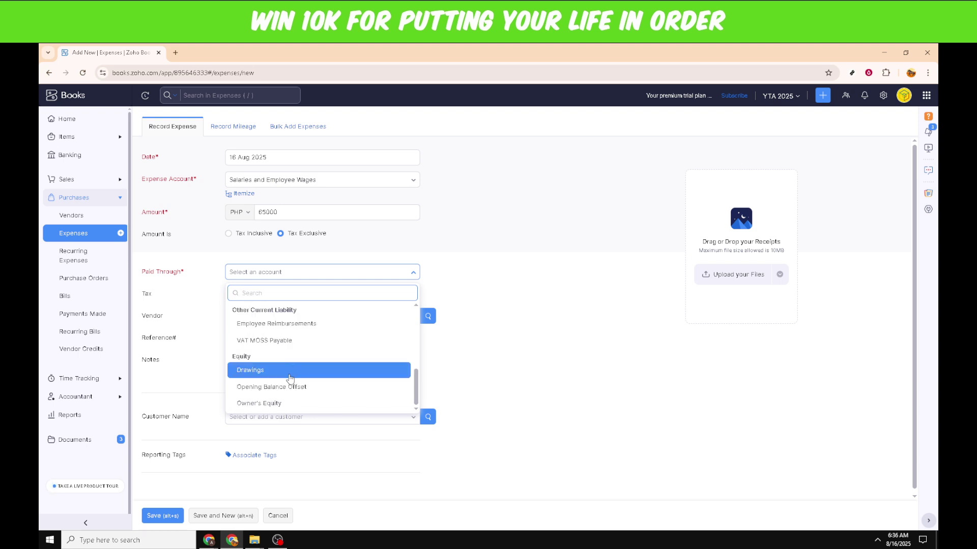
pyautogui.scroll(5, 291, 378)
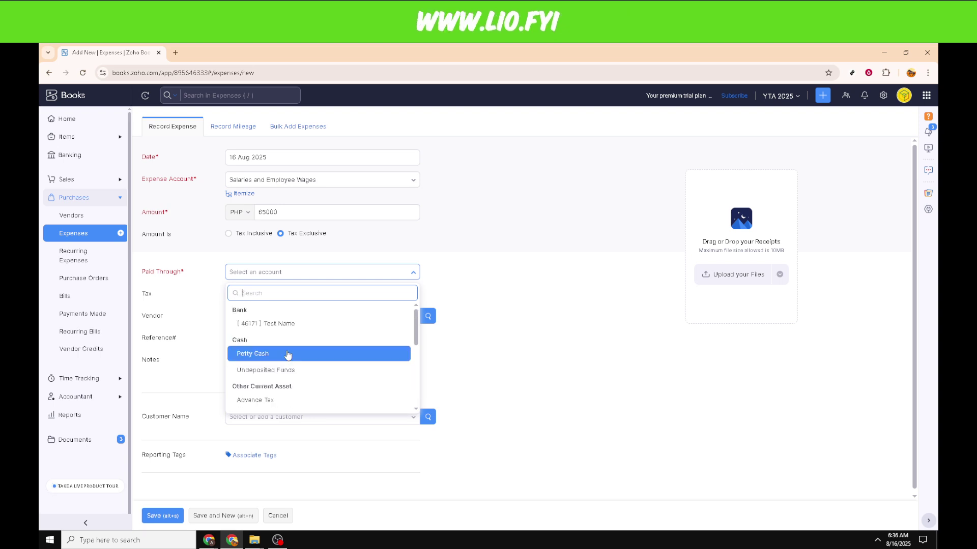
pyautogui.click(297, 326)
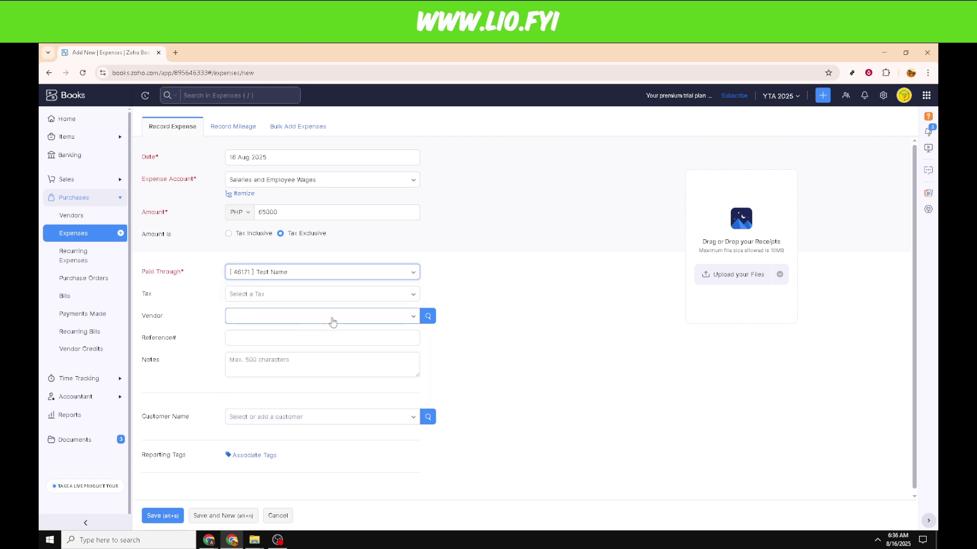
pyautogui.scroll(-1, 568, 377)
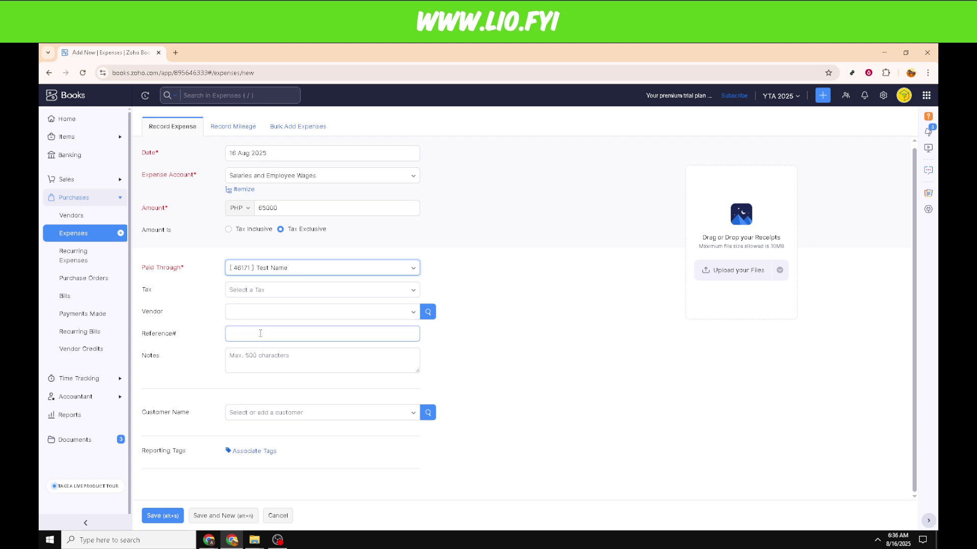
# Step: Add the note 'Salaries', assign customer G B, and leave Projects empty
pyautogui.click(262, 361)
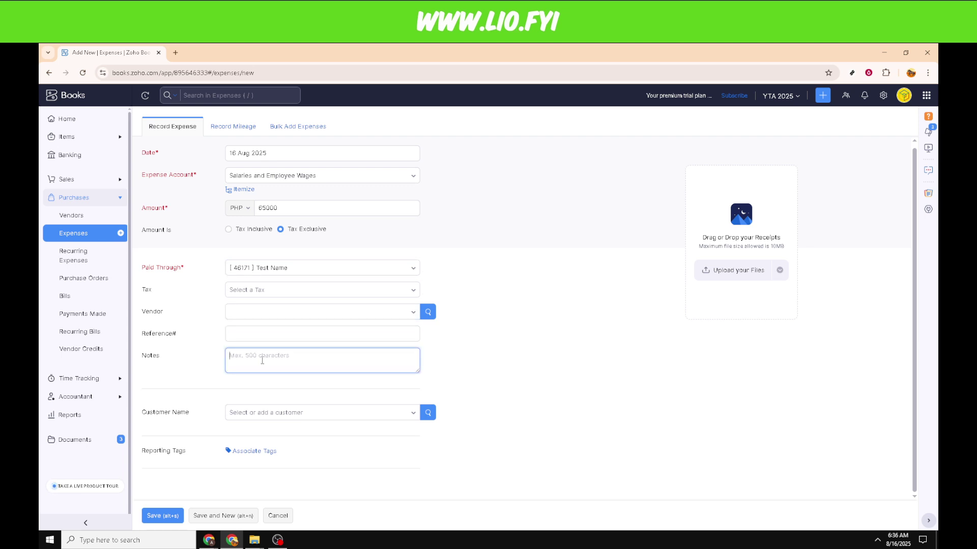
pyautogui.write('Sala')
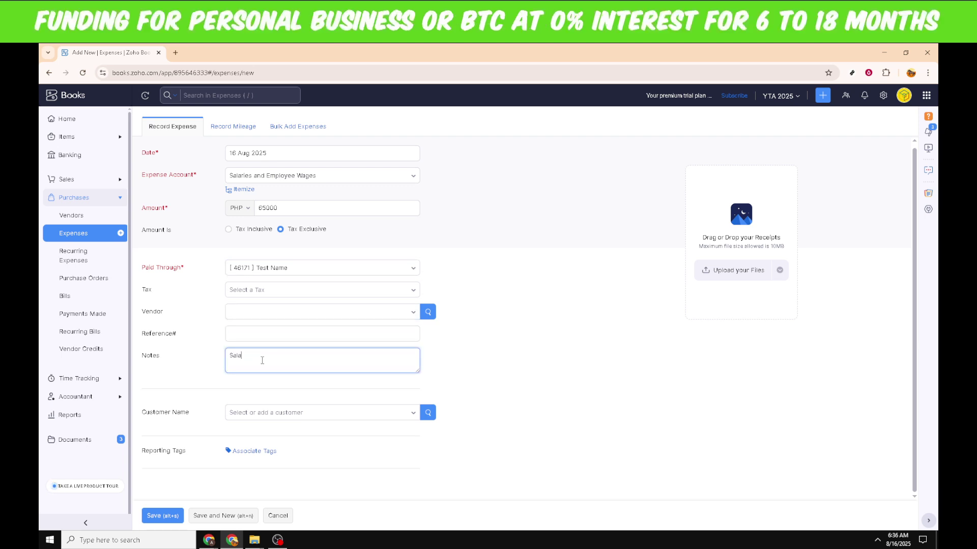
pyautogui.write('rie')
pyautogui.write('s')
pyautogui.click(287, 416)
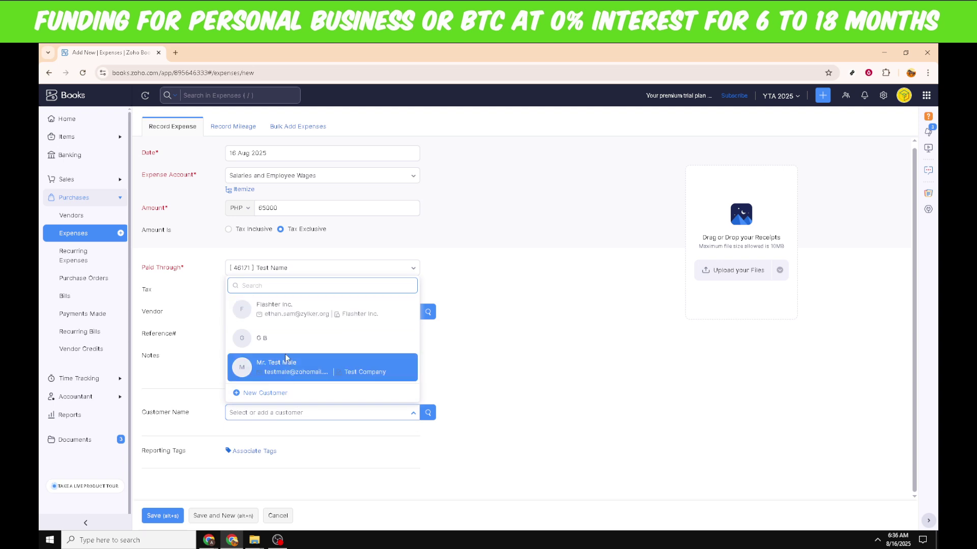
pyautogui.click(292, 344)
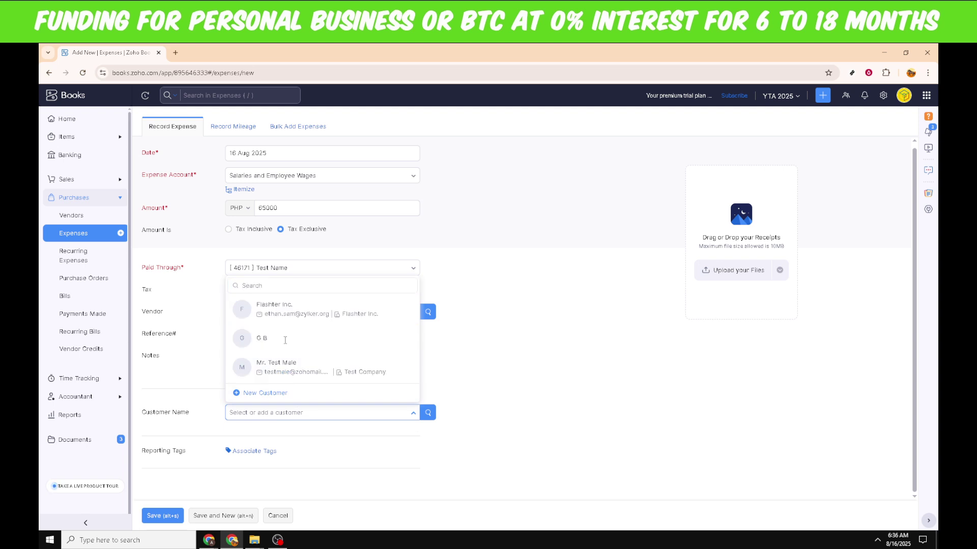
pyautogui.scroll(-1, 466, 378)
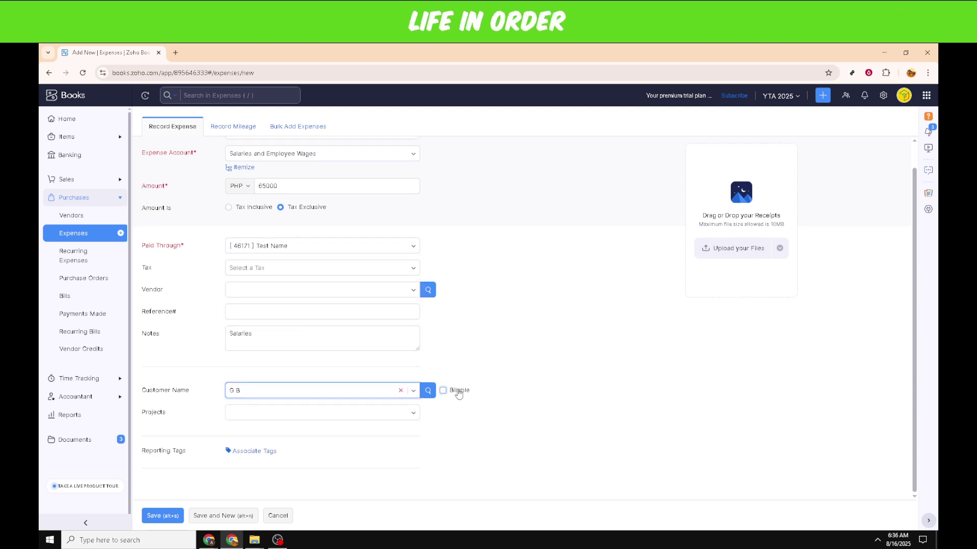
pyautogui.click(304, 416)
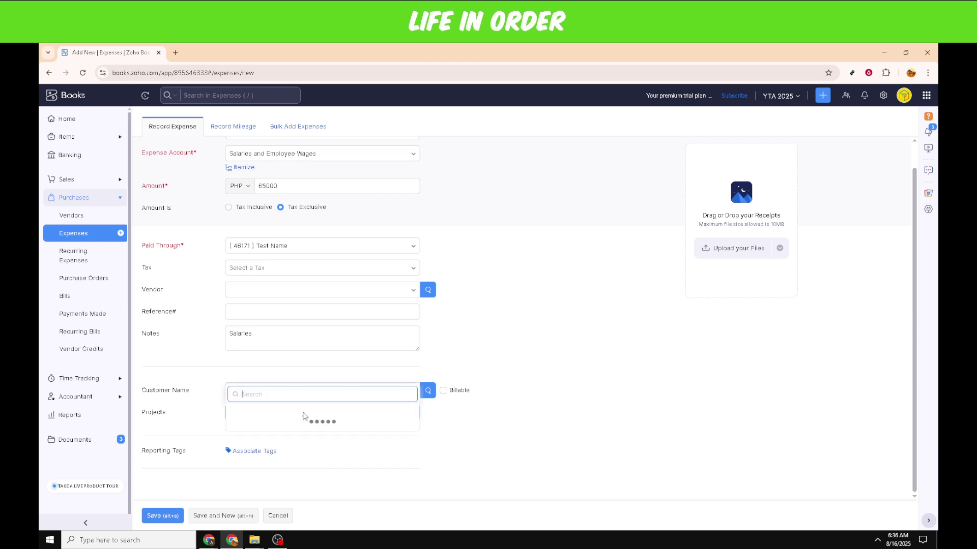
pyautogui.click(310, 434)
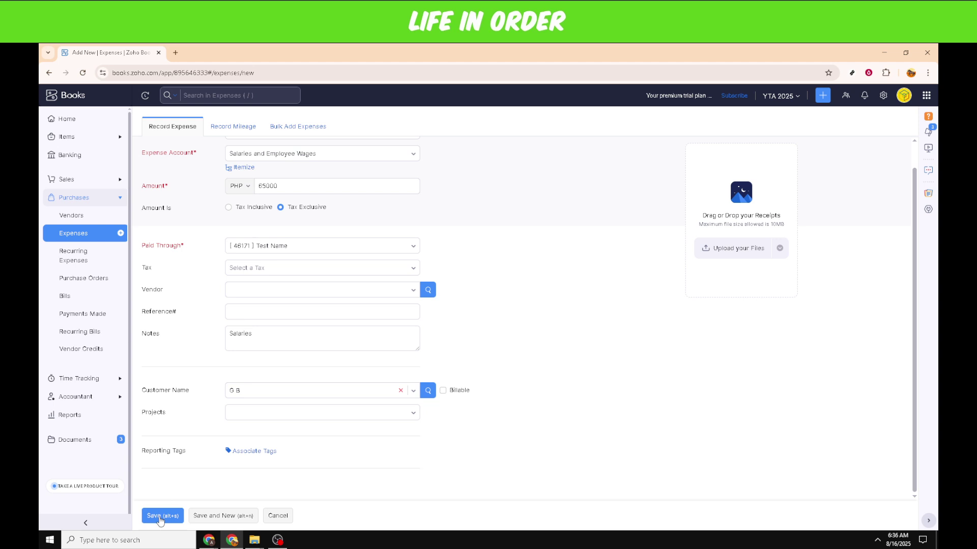
# Step: Save the PHP 65,000 expense and review its Expense Details and journal entry
pyautogui.click(162, 517)
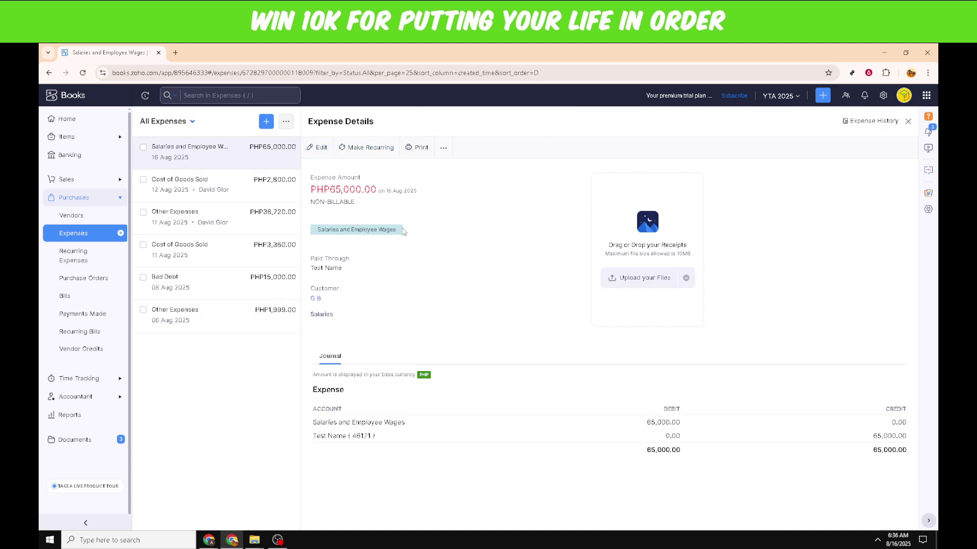
pyautogui.moveTo(397, 230); pyautogui.dragTo(327, 229)
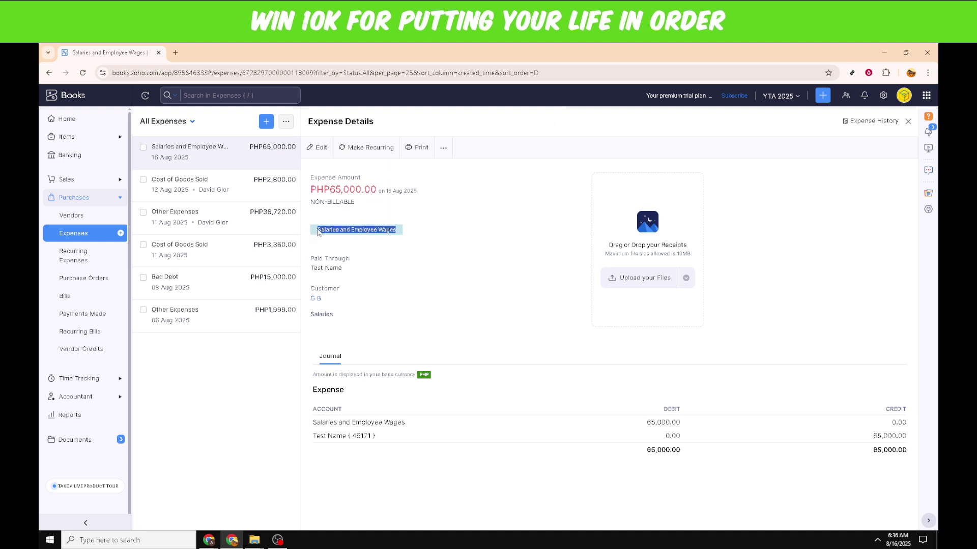
pyautogui.click(459, 267)
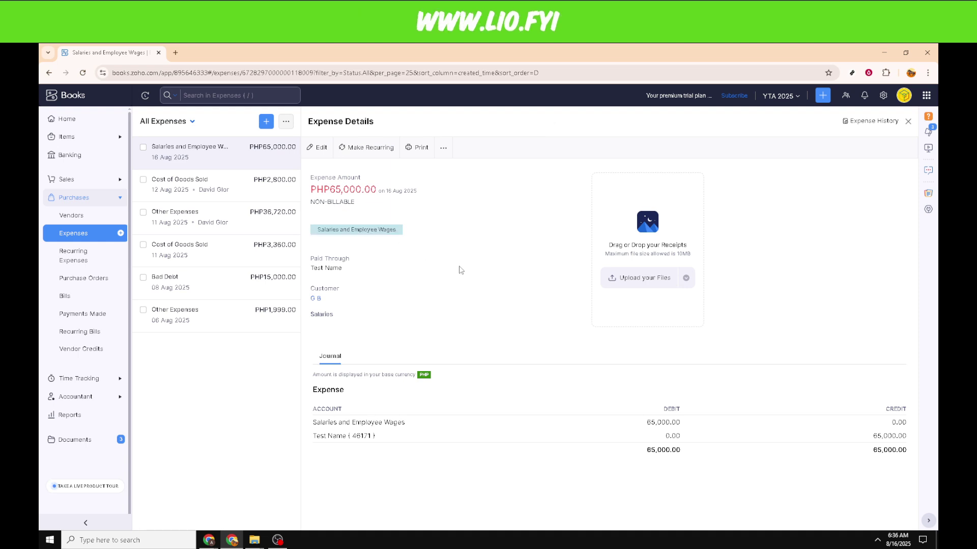